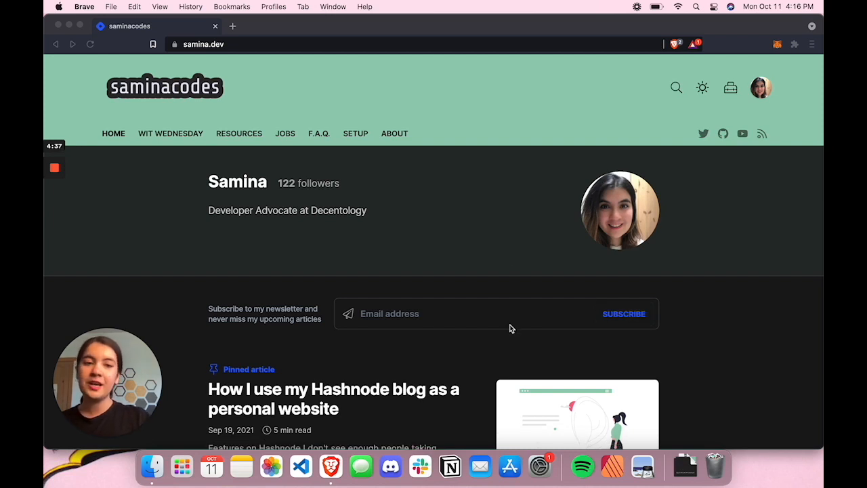
Look through the blog's home page, including the profile header, newsletter sign-up, pinned article and recent posts
{"action": "scroll", "coordinate": [510, 329], "scroll_direction": "down", "scroll_amount": 3}
{"action": "scroll", "coordinate": [428, 170], "scroll_direction": "up", "scroll_amount": 1}
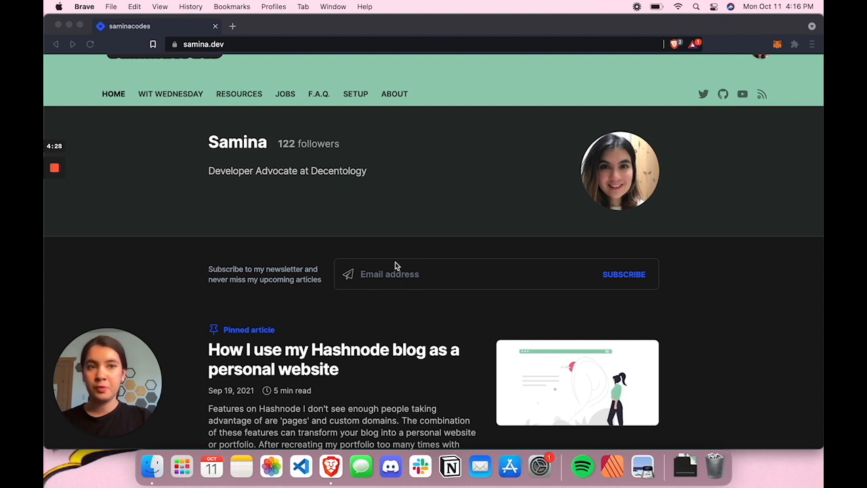
{"action": "left_click", "coordinate": [435, 201]}
{"action": "scroll", "coordinate": [409, 271], "scroll_direction": "down", "scroll_amount": 2}
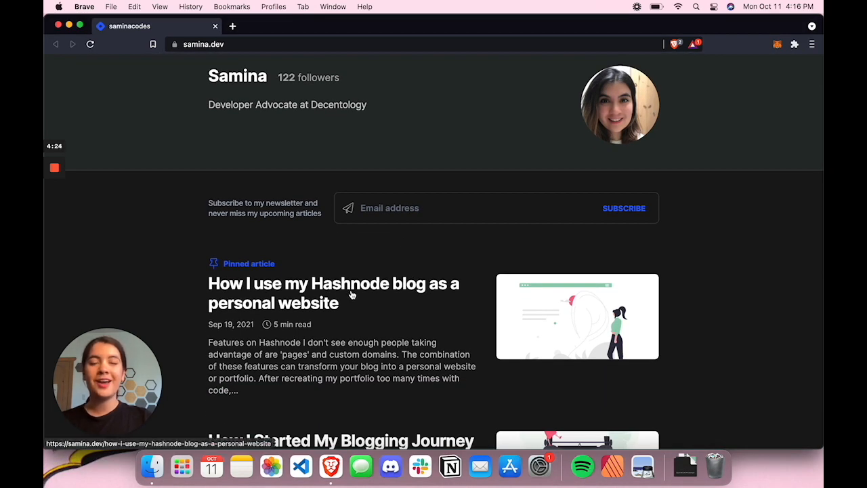
{"action": "scroll", "coordinate": [352, 363], "scroll_direction": "down", "scroll_amount": 3}
{"action": "scroll", "coordinate": [352, 363], "scroll_direction": "down", "scroll_amount": 1}
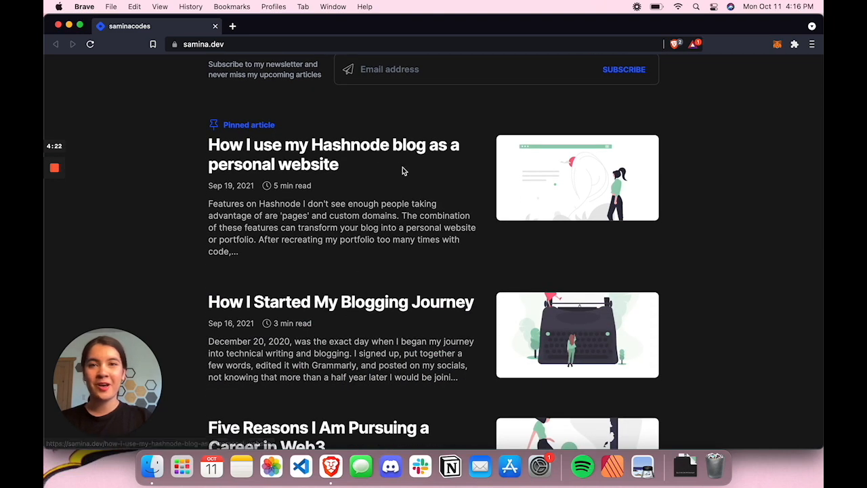
{"action": "scroll", "coordinate": [391, 357], "scroll_direction": "down", "scroll_amount": 4}
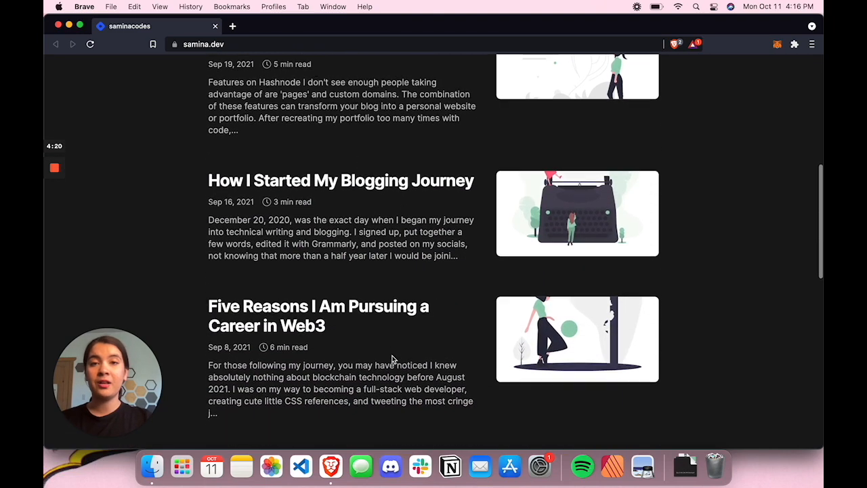
{"action": "scroll", "coordinate": [392, 357], "scroll_direction": "up", "scroll_amount": 3}
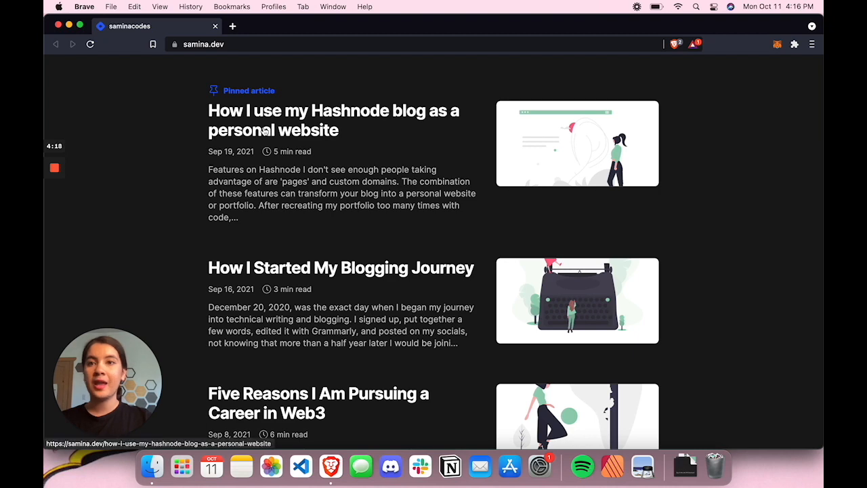
{"action": "scroll", "coordinate": [264, 131], "scroll_direction": "up", "scroll_amount": 2}
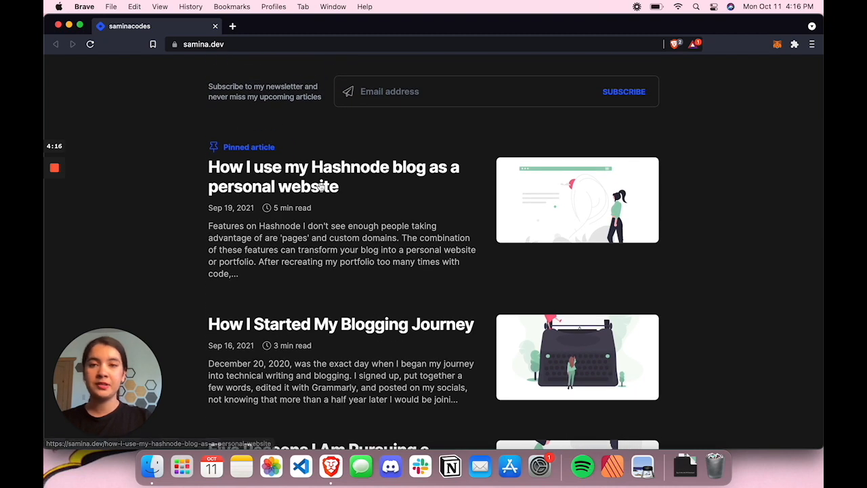
{"action": "scroll", "coordinate": [298, 251], "scroll_direction": "up", "scroll_amount": 6}
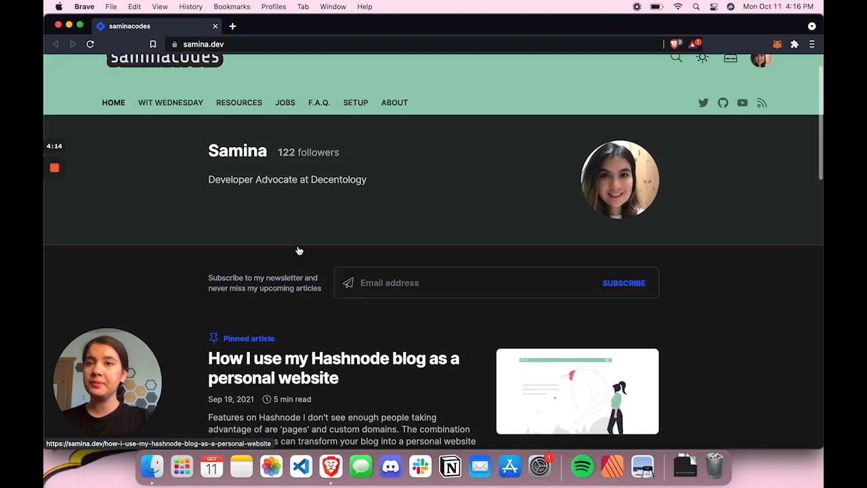
Open the WIT Wednesday series page and look over its description and posts area
{"action": "left_click", "coordinate": [171, 138]}
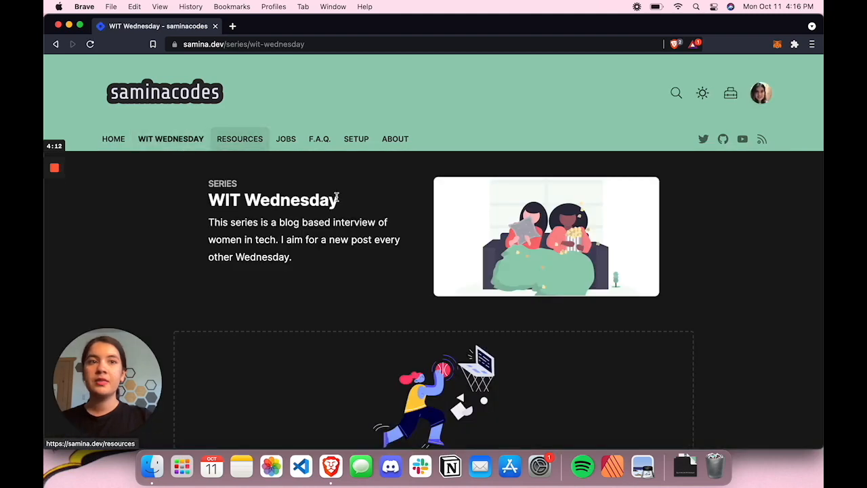
{"action": "scroll", "coordinate": [336, 196], "scroll_direction": "down", "scroll_amount": 3}
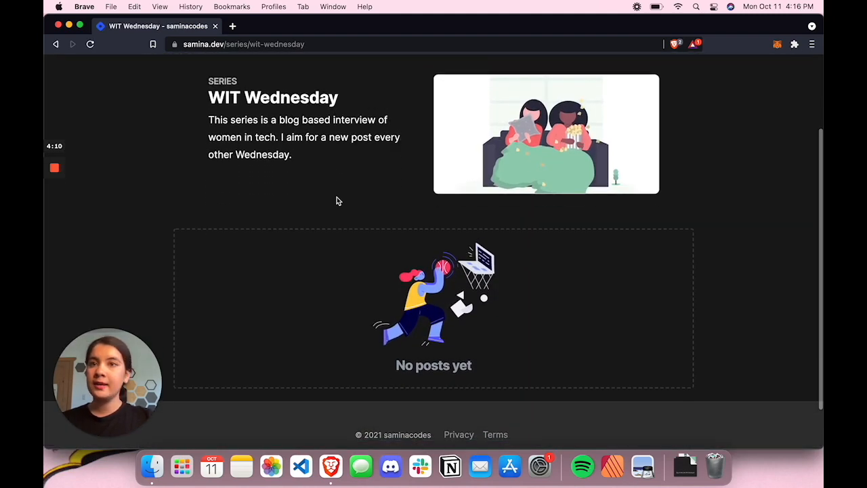
{"action": "scroll", "coordinate": [338, 200], "scroll_direction": "up", "scroll_amount": 1}
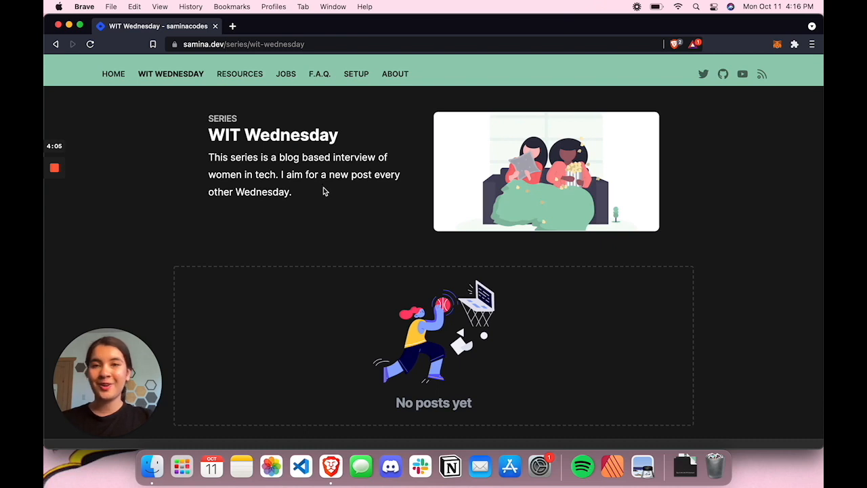
{"action": "scroll", "coordinate": [375, 357], "scroll_direction": "down", "scroll_amount": 1}
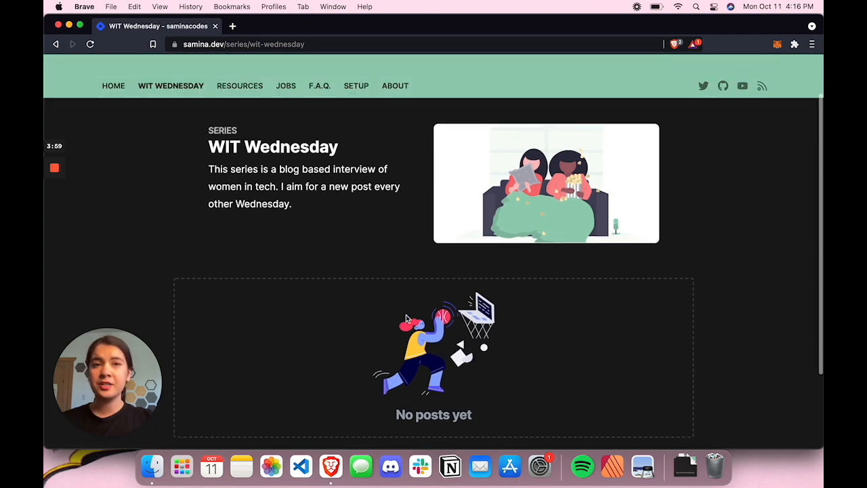
Open the Resources page and look through its link lists, from Articles down to YouTube Channels
{"action": "scroll", "coordinate": [409, 319], "scroll_direction": "up", "scroll_amount": 3}
{"action": "left_click", "coordinate": [240, 138]}
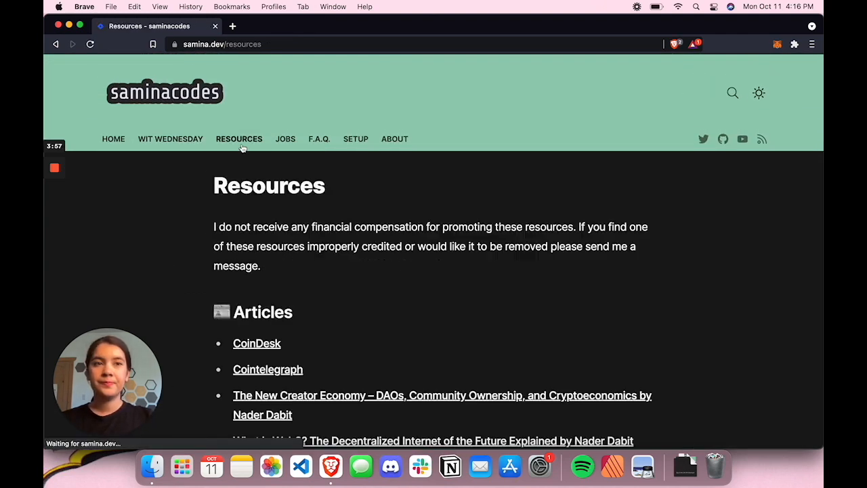
{"action": "scroll", "coordinate": [463, 305], "scroll_direction": "down", "scroll_amount": 3}
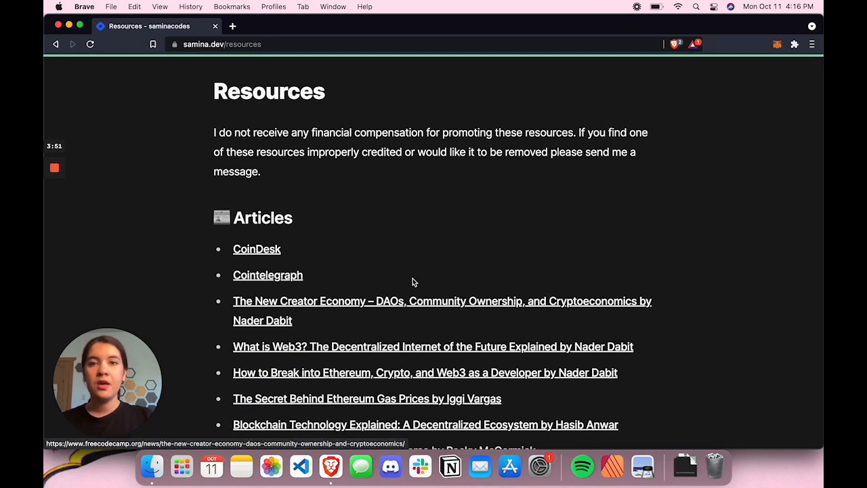
{"action": "scroll", "coordinate": [437, 238], "scroll_direction": "down", "scroll_amount": 1}
{"action": "scroll", "coordinate": [437, 239], "scroll_direction": "down", "scroll_amount": 1}
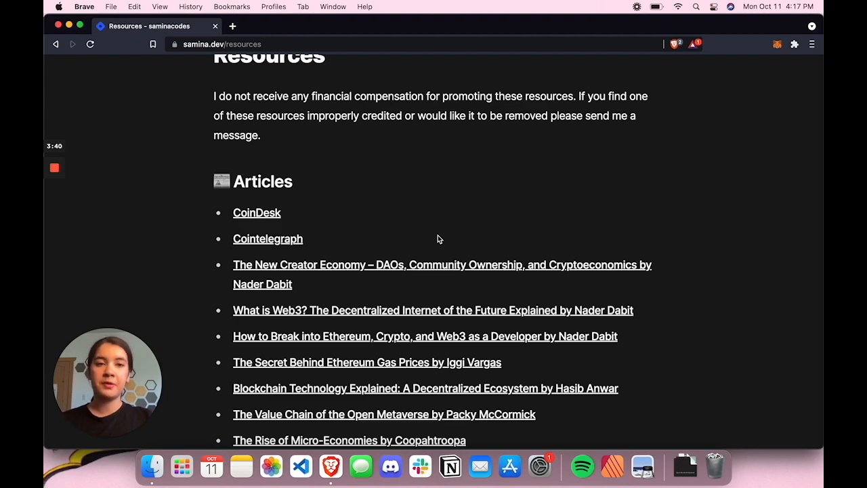
{"action": "scroll", "coordinate": [438, 237], "scroll_direction": "down", "scroll_amount": 15}
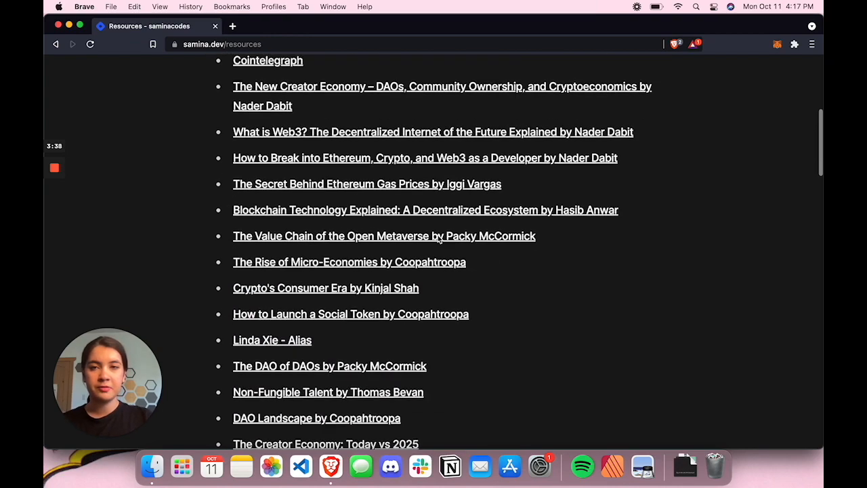
{"action": "scroll", "coordinate": [438, 237], "scroll_direction": "down", "scroll_amount": 10}
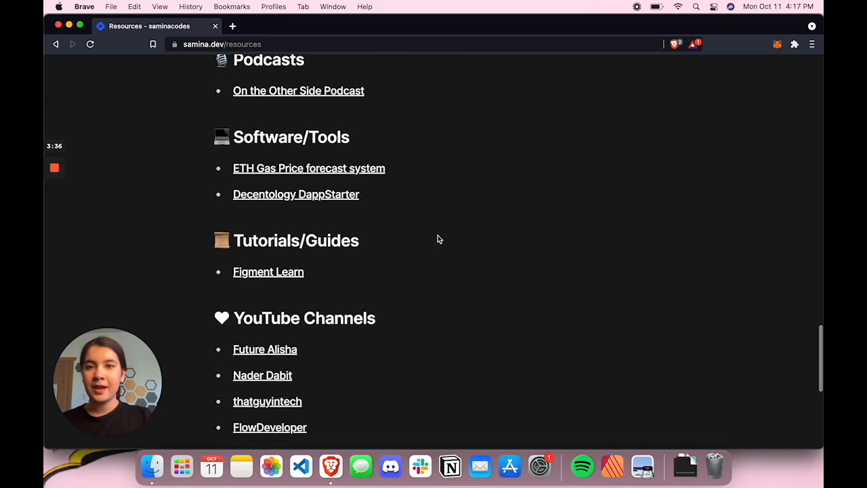
{"action": "scroll", "coordinate": [300, 188], "scroll_direction": "up", "scroll_amount": 3}
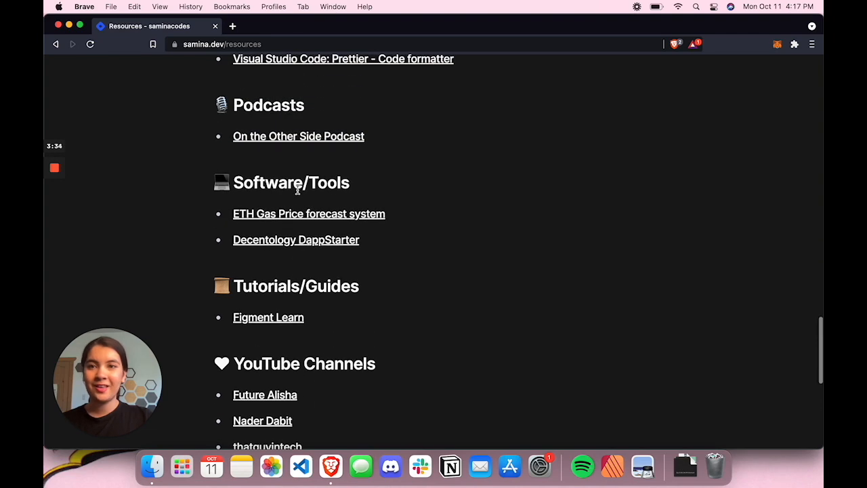
Open the Jobs page and review the Companies/DAOs and Specific Roles sections
{"action": "scroll", "coordinate": [238, 292], "scroll_direction": "up", "scroll_amount": 10}
{"action": "scroll", "coordinate": [237, 291], "scroll_direction": "up", "scroll_amount": 10}
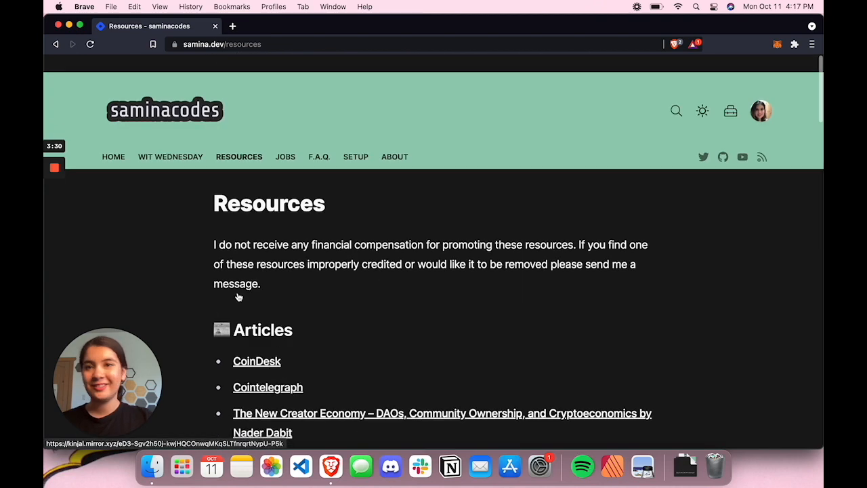
{"action": "left_click", "coordinate": [285, 139]}
{"action": "scroll", "coordinate": [284, 307], "scroll_direction": "down", "scroll_amount": 1}
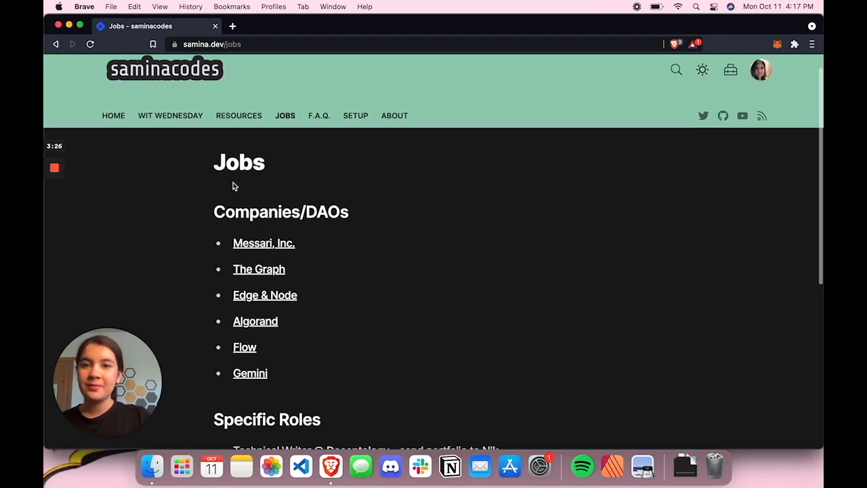
{"action": "scroll", "coordinate": [266, 268], "scroll_direction": "down", "scroll_amount": 4}
{"action": "scroll", "coordinate": [266, 268], "scroll_direction": "up", "scroll_amount": 4}
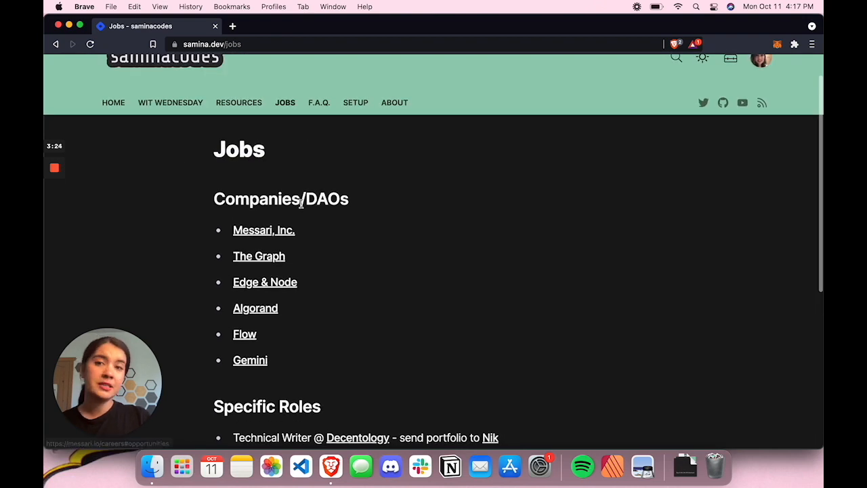
{"action": "scroll", "coordinate": [368, 213], "scroll_direction": "down", "scroll_amount": 4}
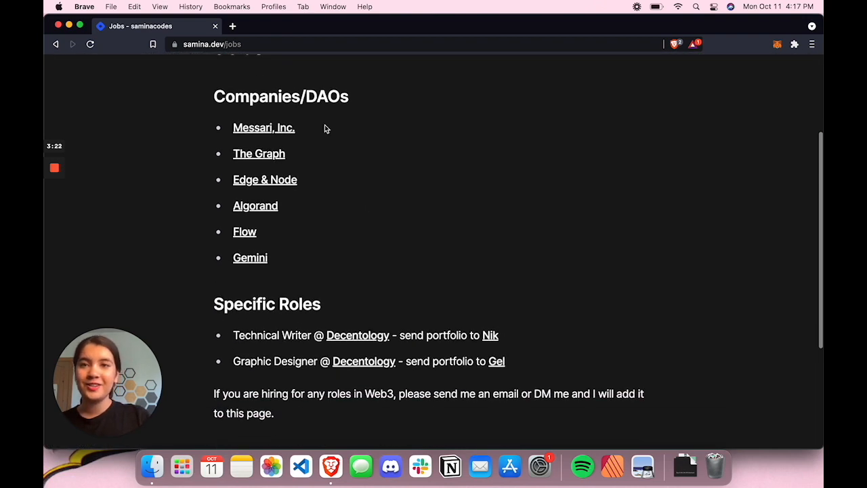
{"action": "scroll", "coordinate": [325, 163], "scroll_direction": "up", "scroll_amount": 1}
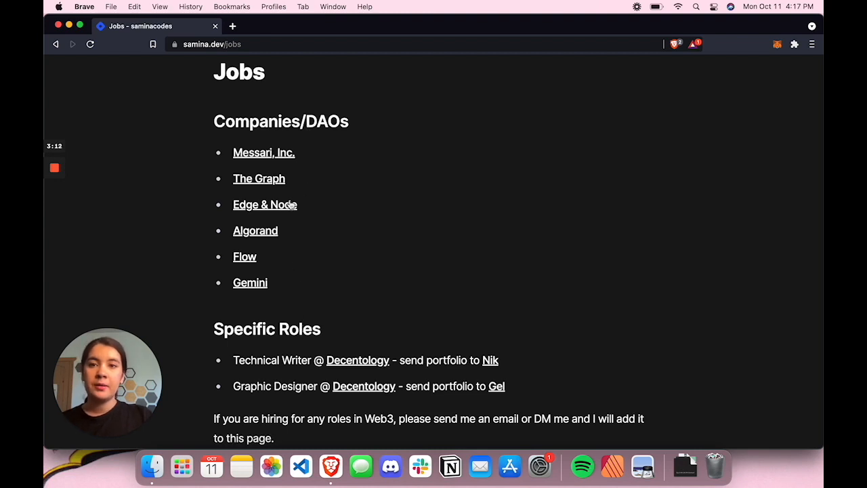
Open the F.A.Q. page and look over its questions and answers
{"action": "scroll", "coordinate": [364, 209], "scroll_direction": "up", "scroll_amount": 5}
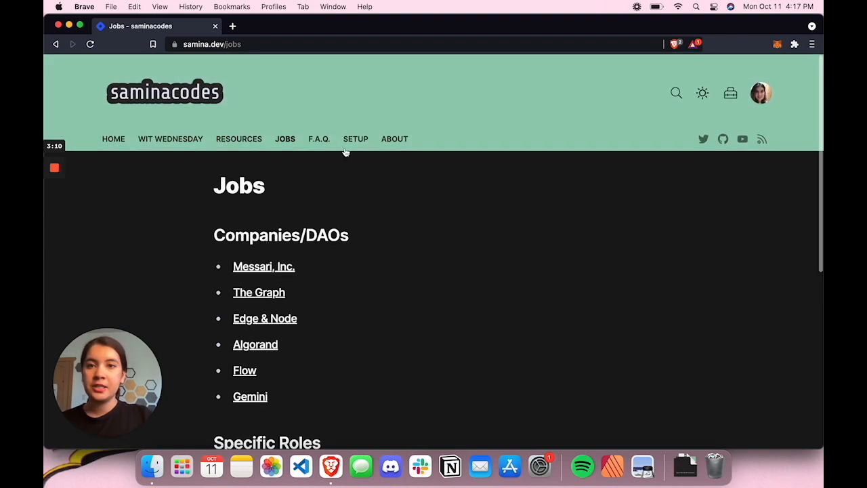
{"action": "left_click", "coordinate": [317, 147]}
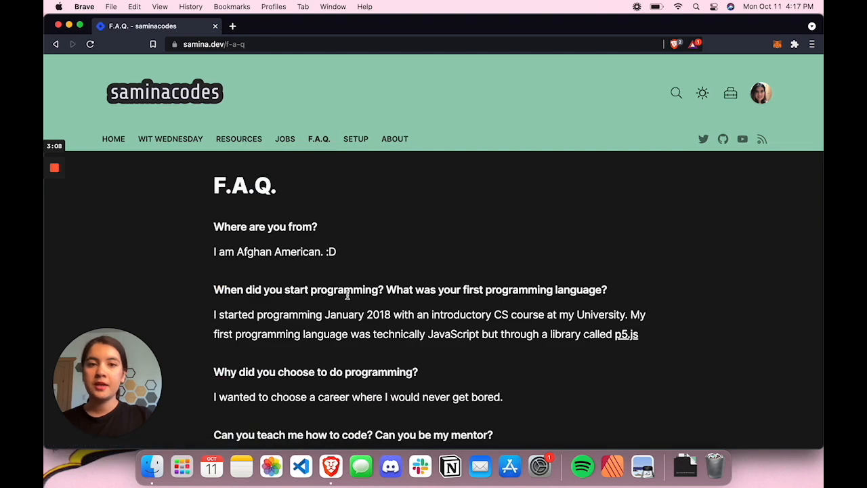
{"action": "scroll", "coordinate": [348, 291], "scroll_direction": "down", "scroll_amount": 3}
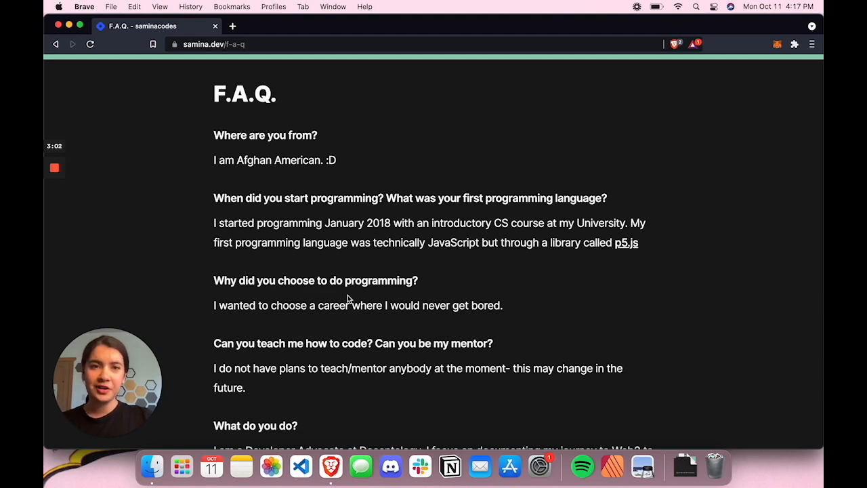
Review the hardware, peripherals and software lists on the Setup page, and open the About page
{"action": "scroll", "coordinate": [347, 294], "scroll_direction": "up", "scroll_amount": 3}
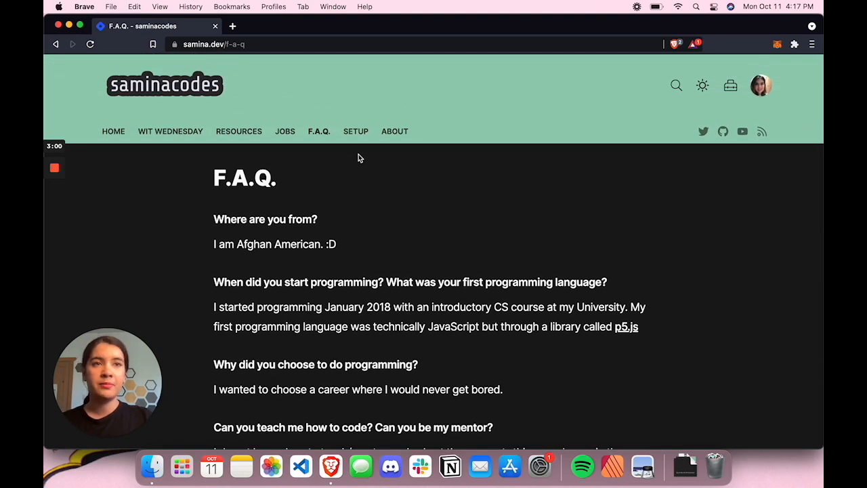
{"action": "left_click", "coordinate": [356, 132]}
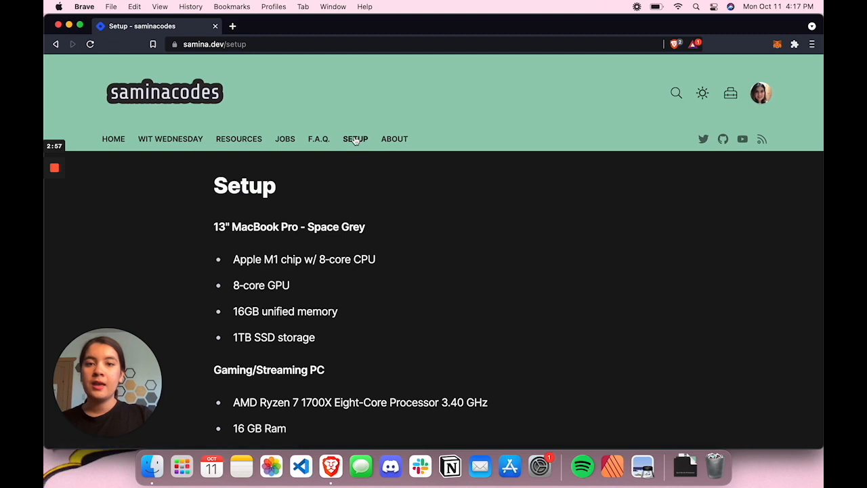
{"action": "scroll", "coordinate": [374, 358], "scroll_direction": "down", "scroll_amount": 1}
{"action": "scroll", "coordinate": [374, 359], "scroll_direction": "down", "scroll_amount": 5}
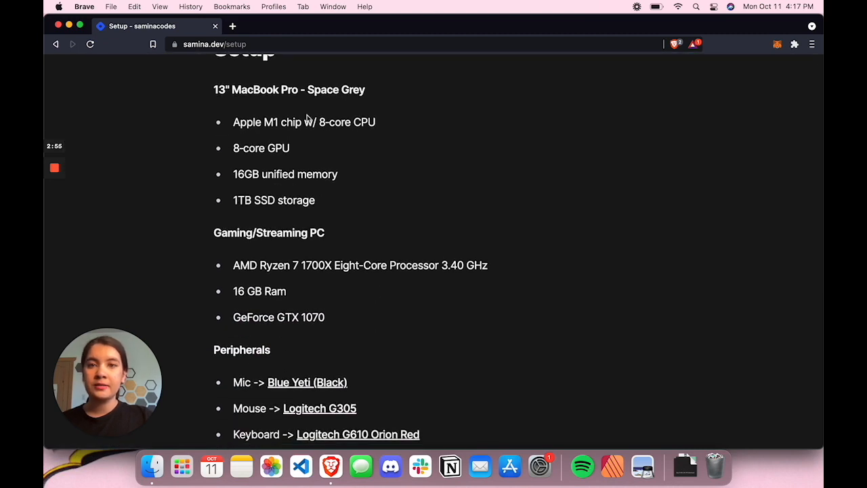
{"action": "scroll", "coordinate": [298, 320], "scroll_direction": "down", "scroll_amount": 5}
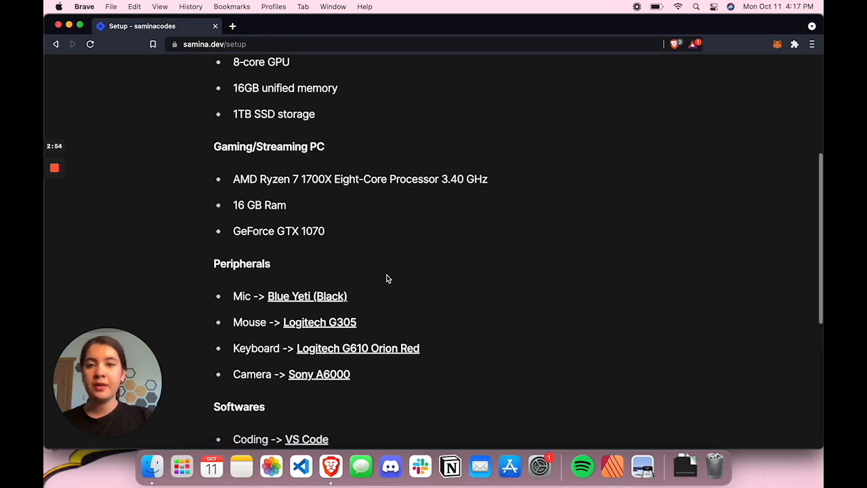
{"action": "scroll", "coordinate": [333, 344], "scroll_direction": "down", "scroll_amount": 4}
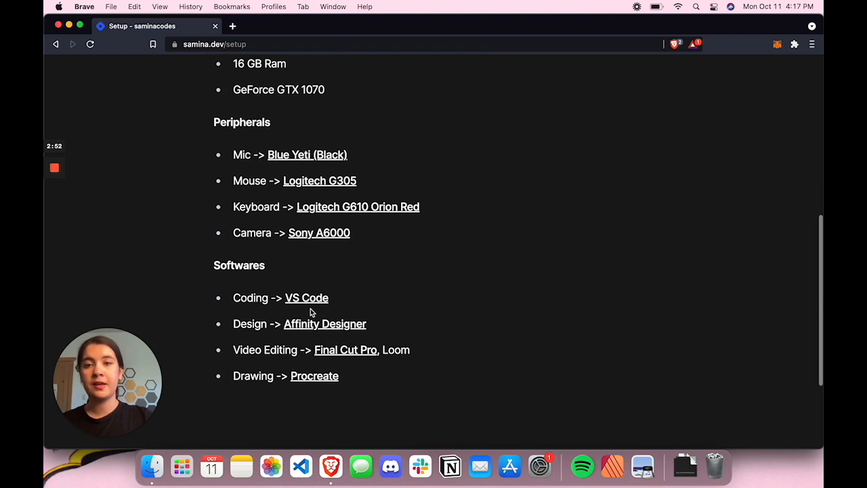
{"action": "scroll", "coordinate": [364, 334], "scroll_direction": "up", "scroll_amount": 15}
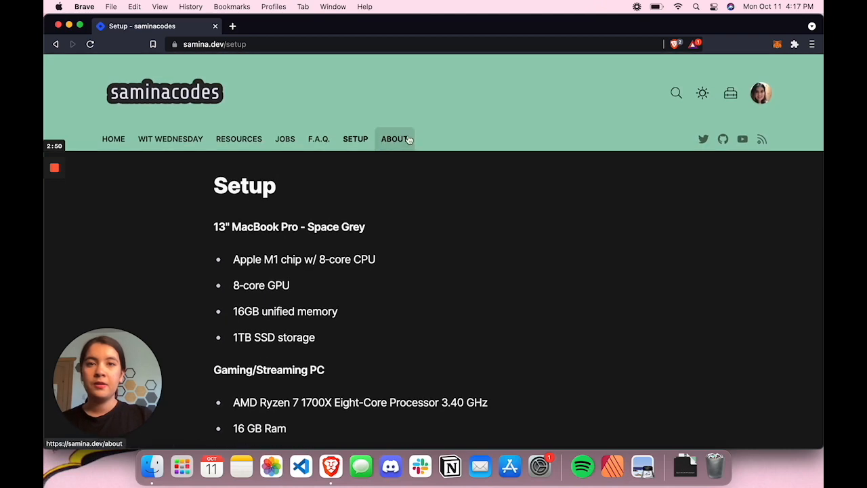
{"action": "left_click", "coordinate": [409, 140]}
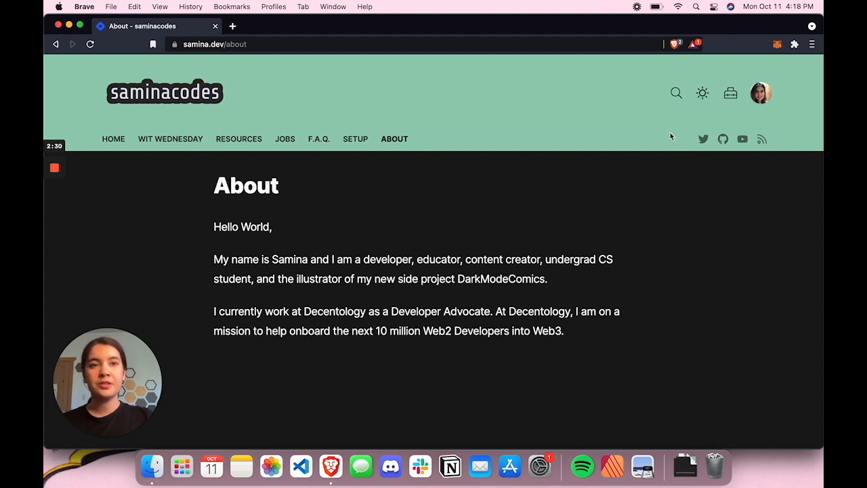
Open the blog's Hashnode dashboard and look over its General Settings and the available settings sections
{"action": "left_click", "coordinate": [731, 96]}
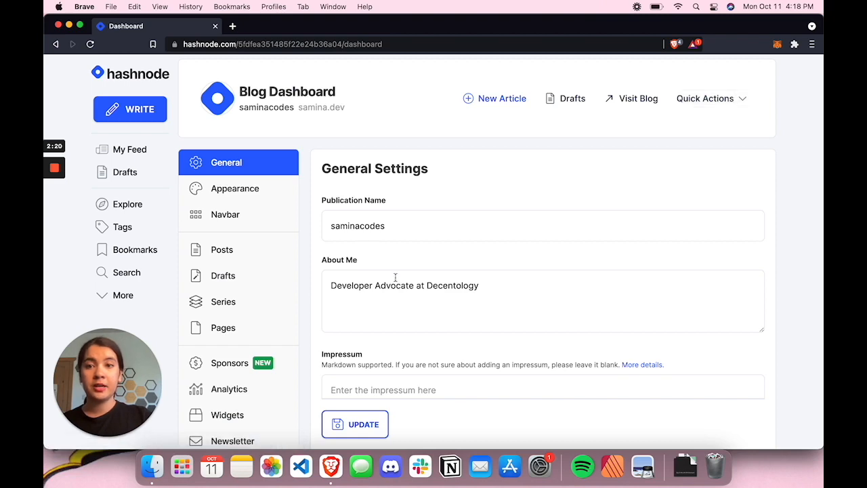
{"action": "scroll", "coordinate": [370, 292], "scroll_direction": "down", "scroll_amount": 1}
{"action": "scroll", "coordinate": [265, 350], "scroll_direction": "down", "scroll_amount": 5}
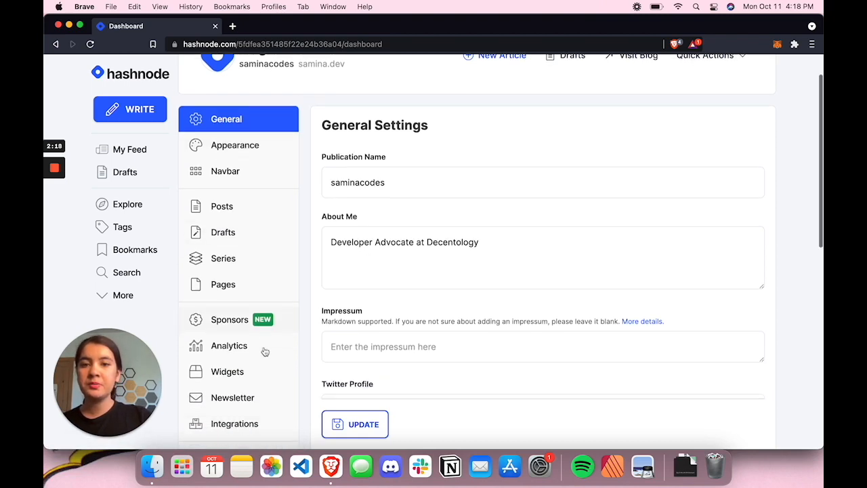
{"action": "scroll", "coordinate": [265, 351], "scroll_direction": "up", "scroll_amount": 5}
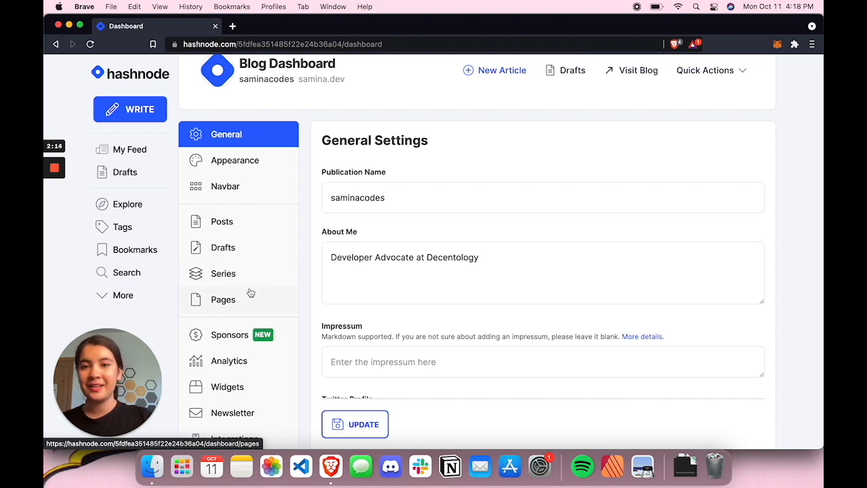
Open the blog's Pages section and start creating a new page
{"action": "left_click", "coordinate": [237, 305]}
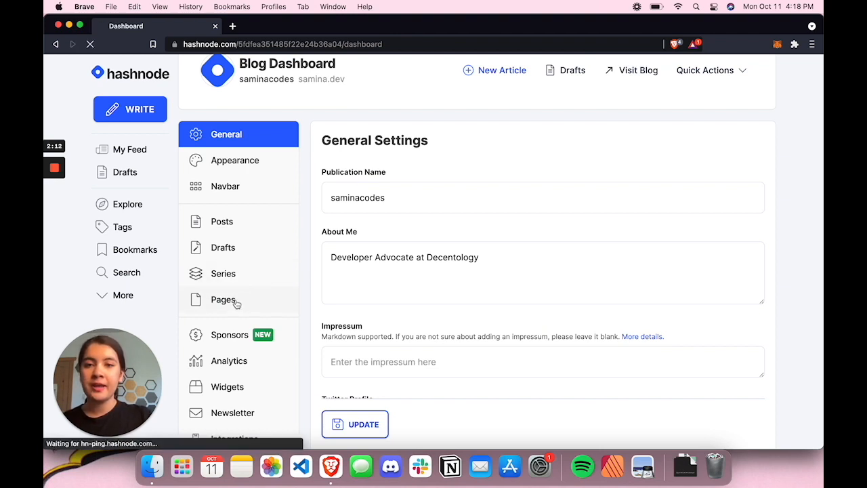
{"action": "scroll", "coordinate": [373, 305], "scroll_direction": "down", "scroll_amount": 4}
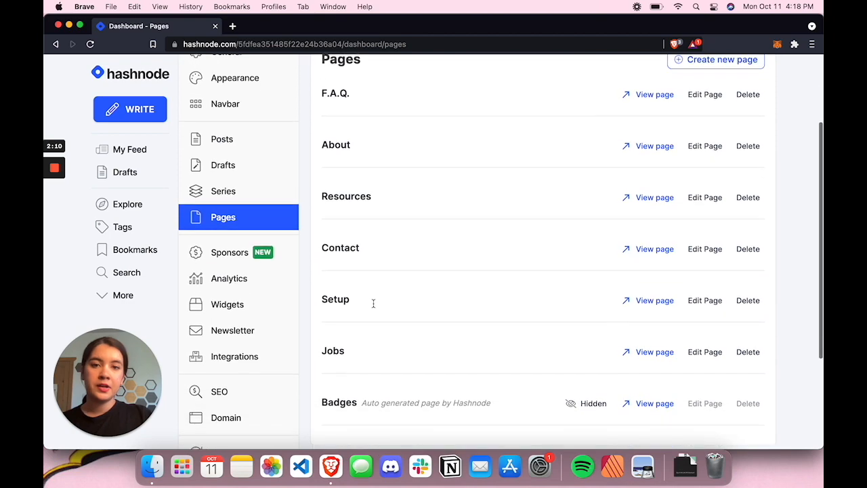
{"action": "scroll", "coordinate": [373, 304], "scroll_direction": "up", "scroll_amount": 2}
{"action": "left_click", "coordinate": [718, 128]}
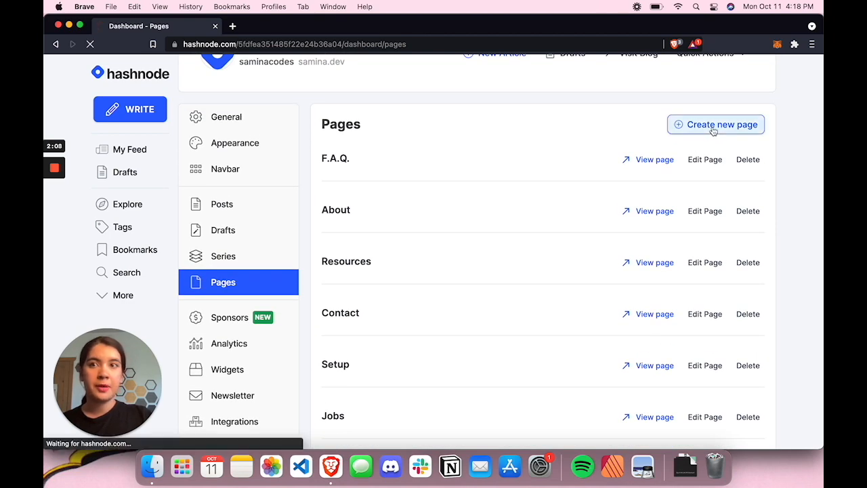
Title the new page "Saia the Cat"
{"action": "scroll", "coordinate": [474, 284], "scroll_direction": "down", "scroll_amount": 1}
{"action": "left_click", "coordinate": [417, 180]}
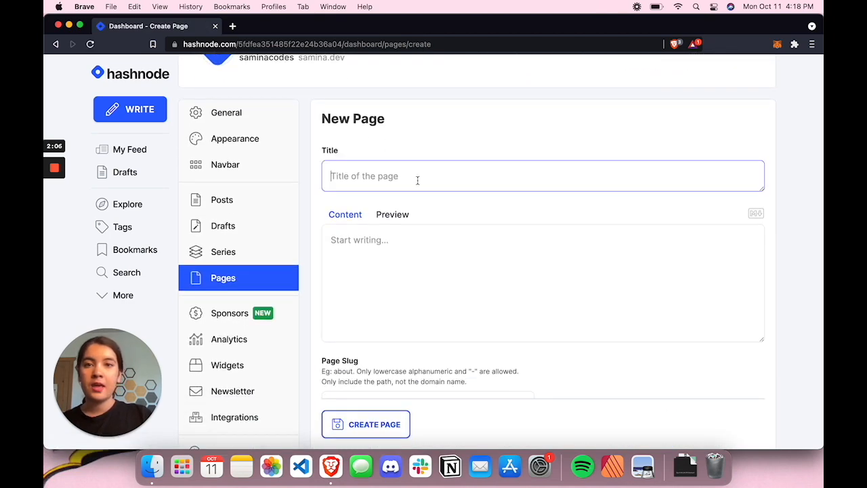
{"action": "type", "text": "S"}
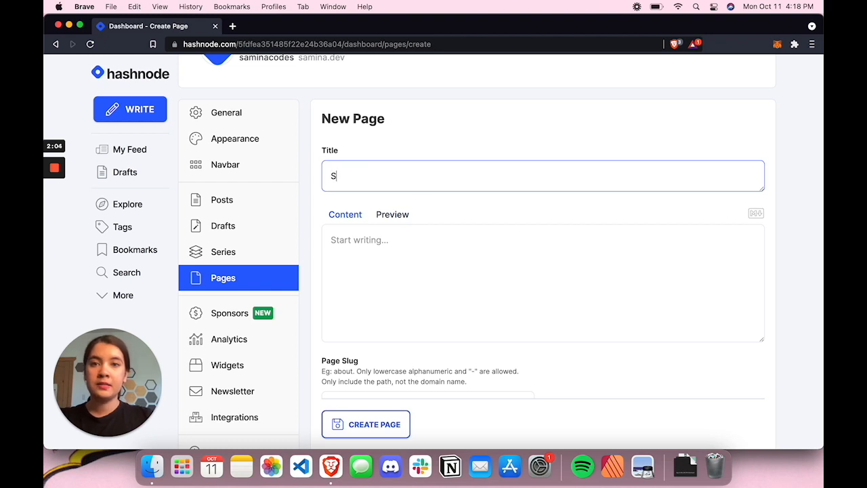
{"action": "type", "text": "aia The"}
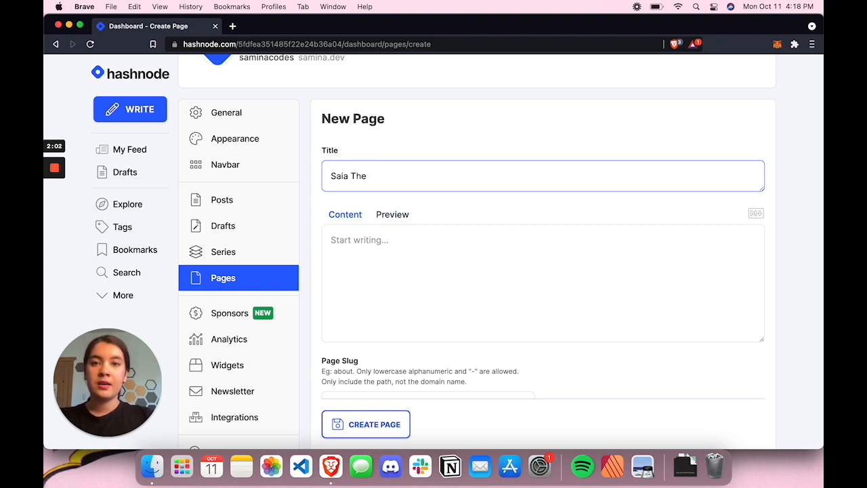
{"action": "key", "text": "BackSpace"}
{"action": "type", "text": "the Cat"}
Begin the page content with the Markdown heading "### All About Saia"
{"action": "left_click", "coordinate": [364, 257]}
{"action": "type", "text": "### Saia"}
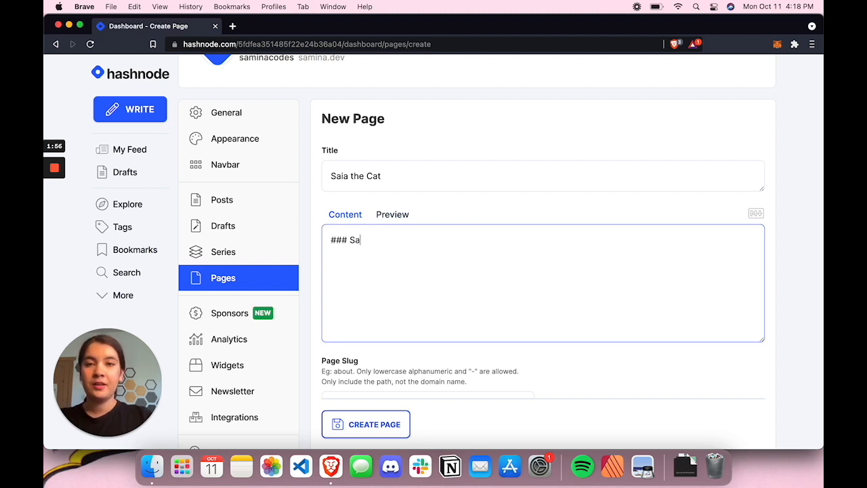
{"action": "key", "text": "BackSpace"}
{"action": "key", "text": "BackSpace"}
{"action": "key", "text": "BackSpace"}
{"action": "key", "text": "BackSpace"}
{"action": "key", "text": "BackSpace"}
{"action": "type", "text": "All About Saia"}
{"action": "key", "text": "Return"}
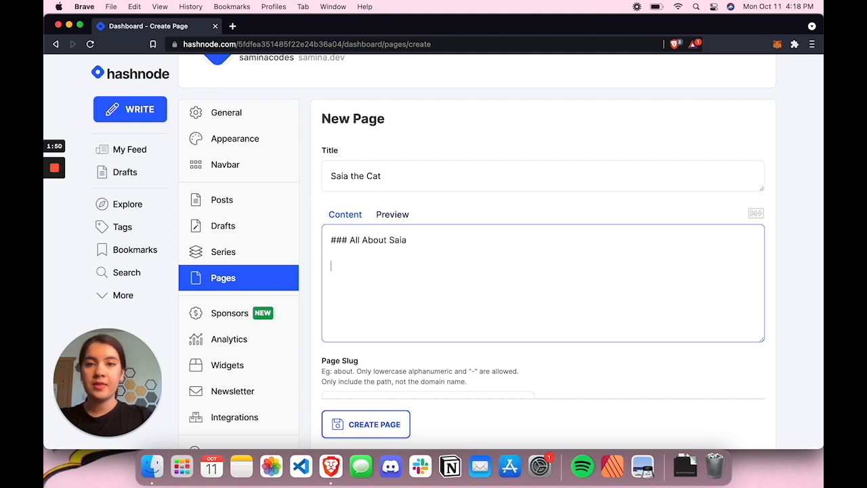
Add the body text "Saia is a very good cat. He likes to sleep all day." below the heading
{"action": "type", "text": "Sai"}
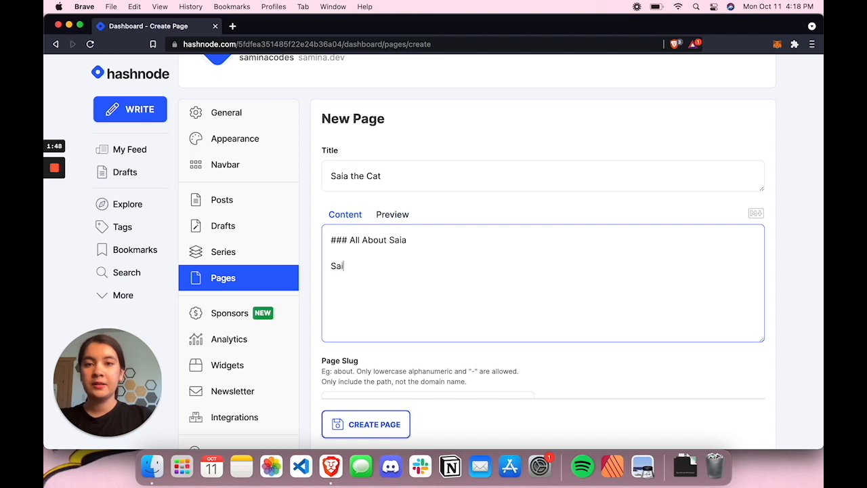
{"action": "type", "text": "a is a very goo"}
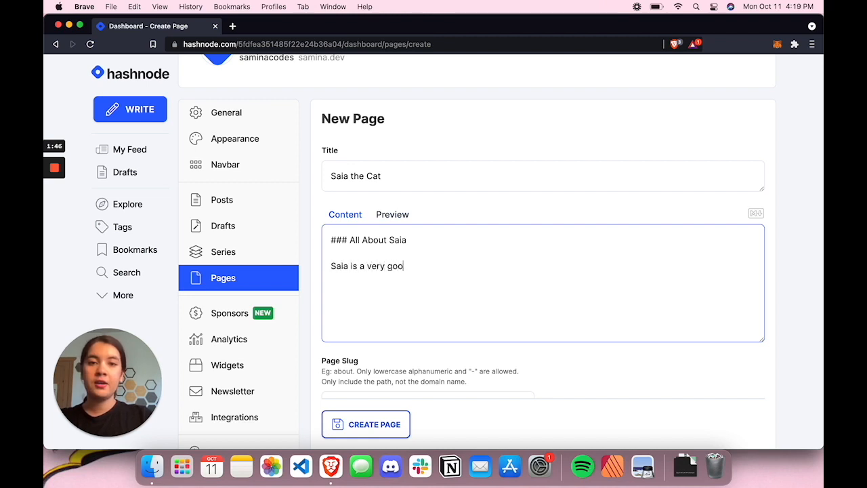
{"action": "type", "text": "d cat. He "}
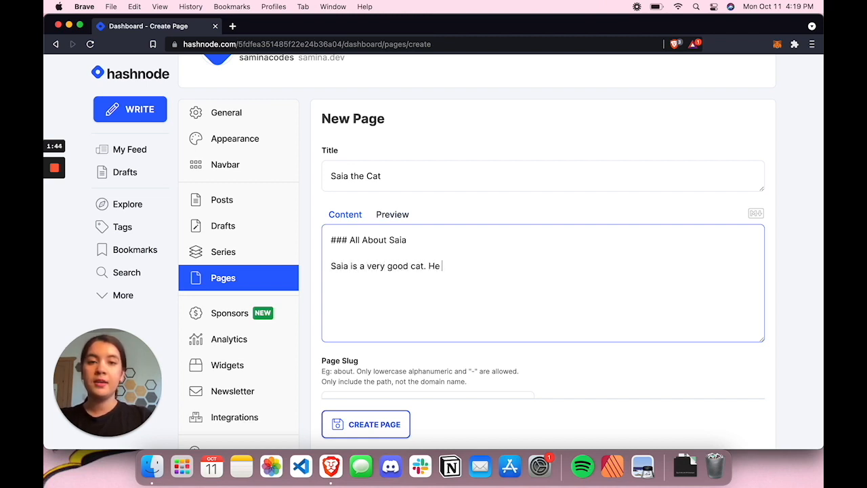
{"action": "type", "text": "likes to sleep all day"}
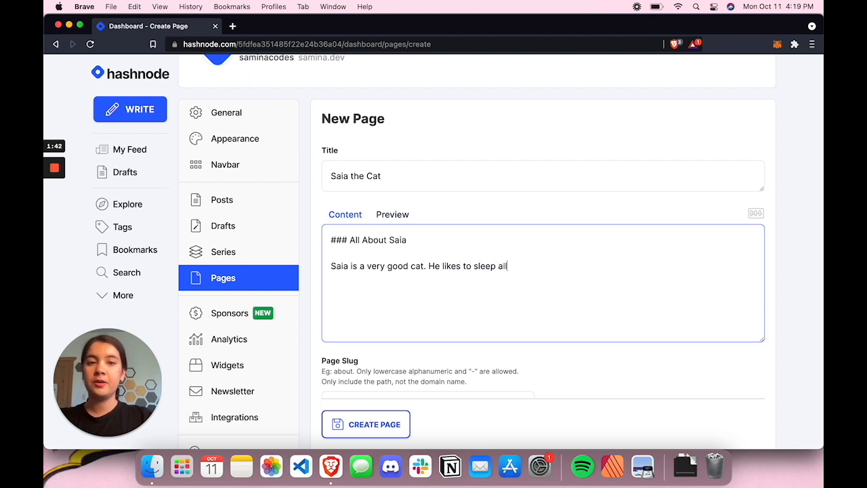
Set the page slug to saia
{"action": "scroll", "coordinate": [390, 326], "scroll_direction": "down", "scroll_amount": 3}
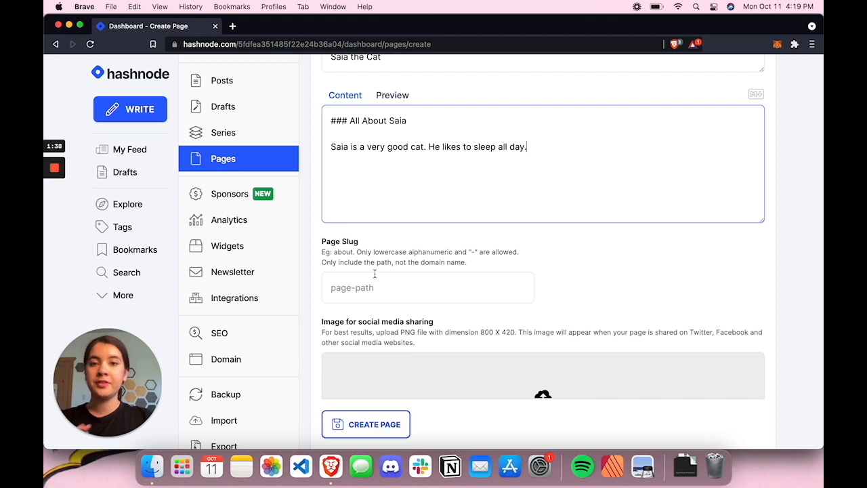
{"action": "left_click", "coordinate": [363, 292]}
{"action": "type", "text": "cat"}
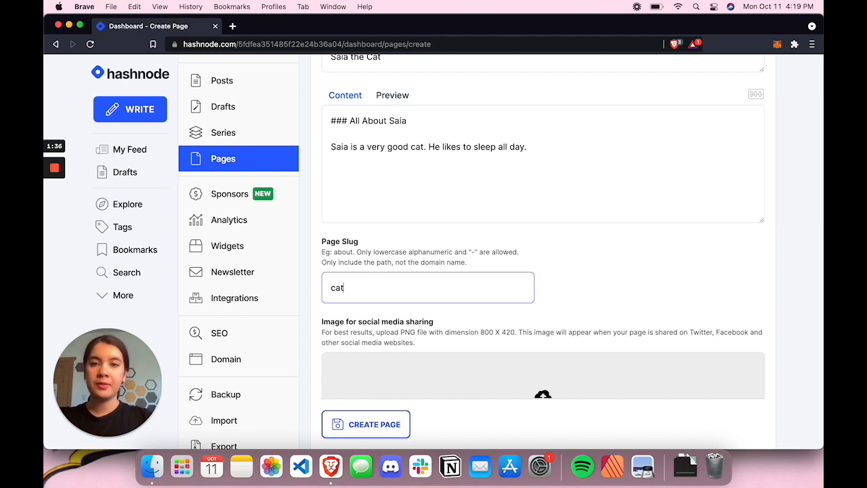
{"action": "scroll", "coordinate": [493, 345], "scroll_direction": "down", "scroll_amount": 3}
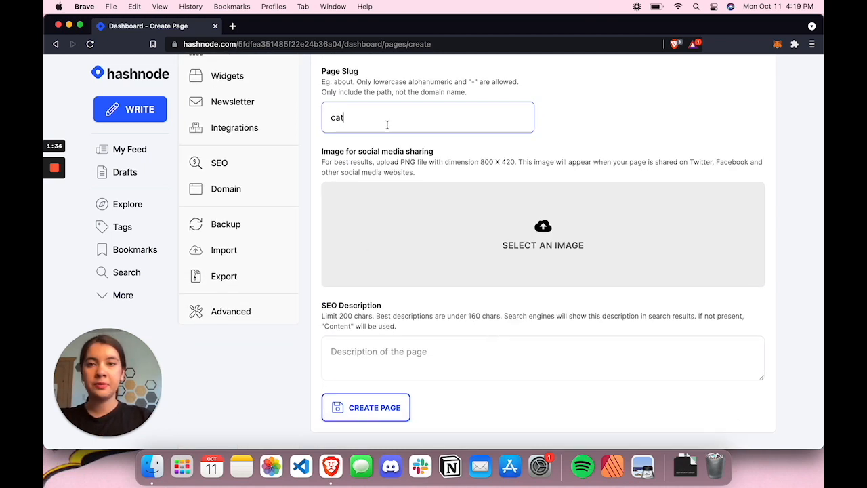
{"action": "scroll", "coordinate": [497, 229], "scroll_direction": "down", "scroll_amount": 1}
{"action": "scroll", "coordinate": [497, 229], "scroll_direction": "up", "scroll_amount": 2}
{"action": "key", "text": "BackSpace"}
{"action": "key", "text": "BackSpace"}
{"action": "key", "text": "BackSpace"}
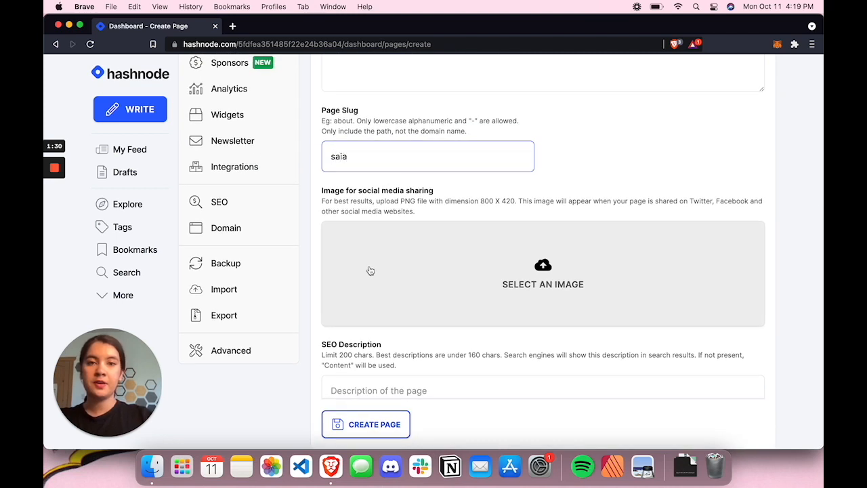
Look over the social sharing image and SEO description fields, leave both empty, and create the page
{"action": "scroll", "coordinate": [449, 308], "scroll_direction": "down", "scroll_amount": 2}
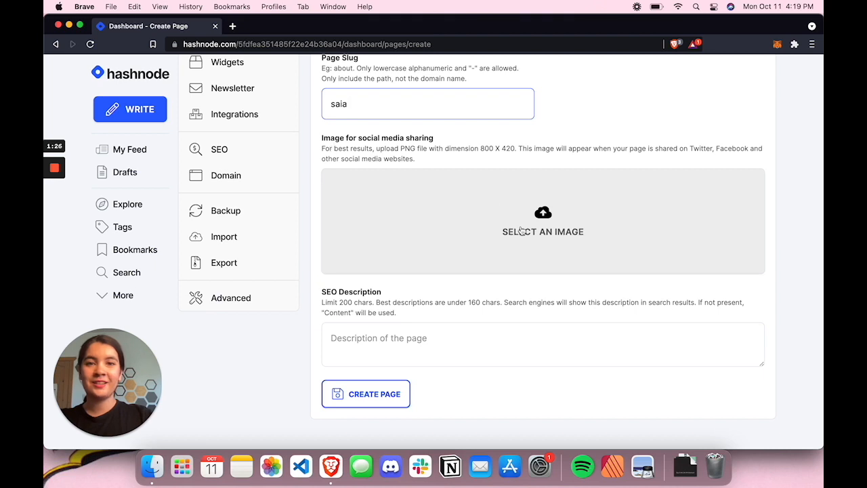
{"action": "scroll", "coordinate": [521, 230], "scroll_direction": "down", "scroll_amount": 1}
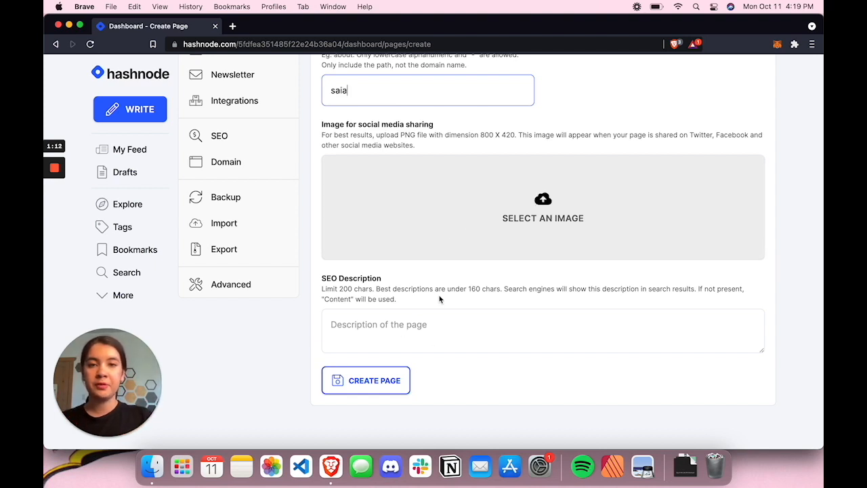
{"action": "left_click", "coordinate": [414, 333]}
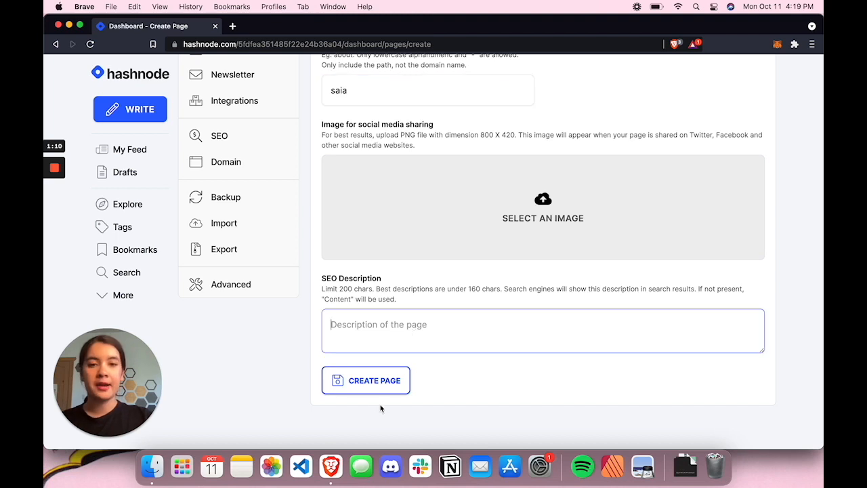
{"action": "left_click", "coordinate": [365, 390]}
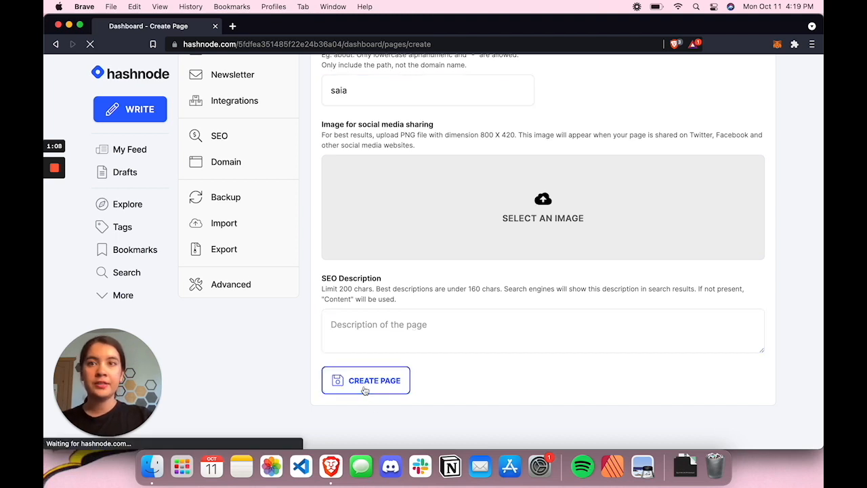
Open the blog's Navbar settings and add a new navigation item
{"action": "scroll", "coordinate": [278, 308], "scroll_direction": "down", "scroll_amount": 1}
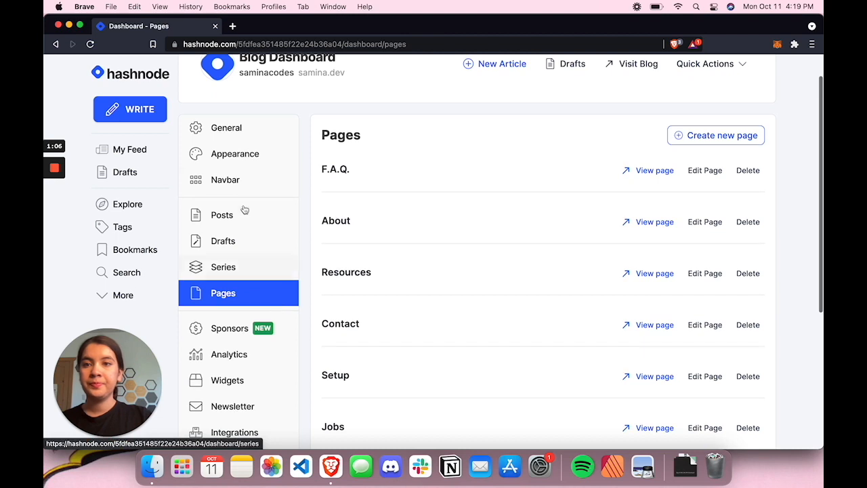
{"action": "left_click", "coordinate": [252, 189]}
{"action": "scroll", "coordinate": [513, 272], "scroll_direction": "down", "scroll_amount": 3}
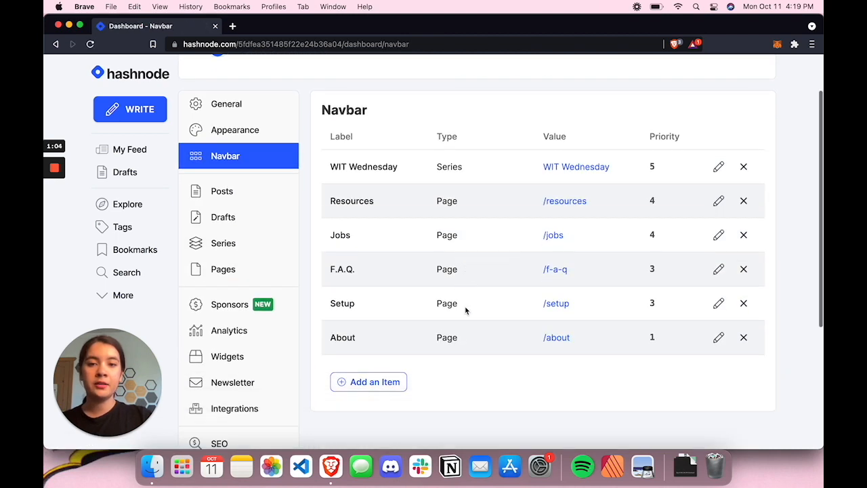
{"action": "scroll", "coordinate": [465, 349], "scroll_direction": "up", "scroll_amount": 1}
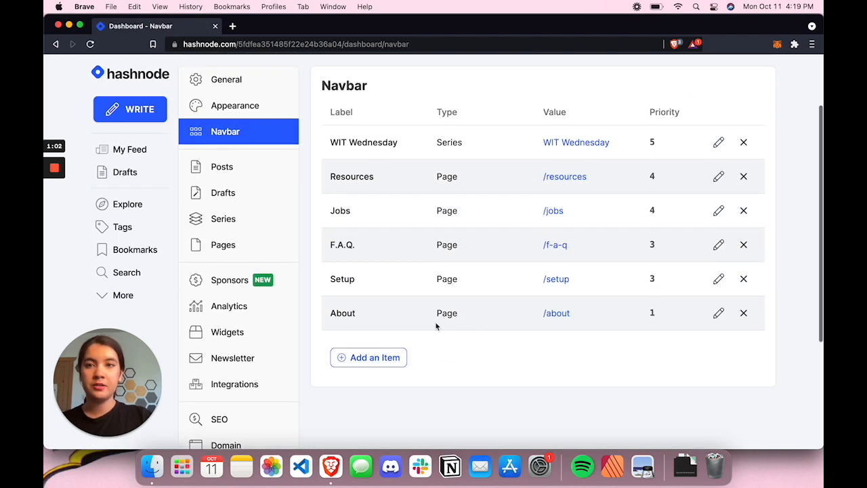
{"action": "left_click", "coordinate": [359, 363]}
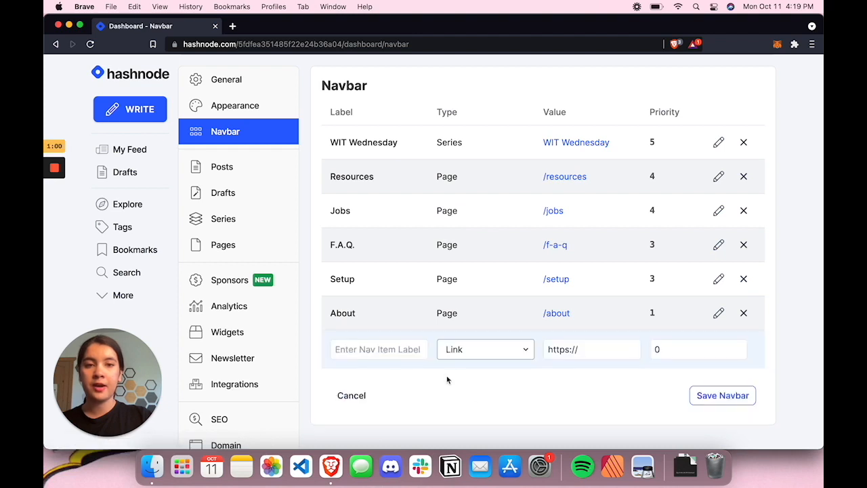
Set the new navbar item's type to Page, link it to Saia the Cat, and label it Saia
{"action": "scroll", "coordinate": [474, 397], "scroll_direction": "down", "scroll_amount": 2}
{"action": "left_click", "coordinate": [525, 318]}
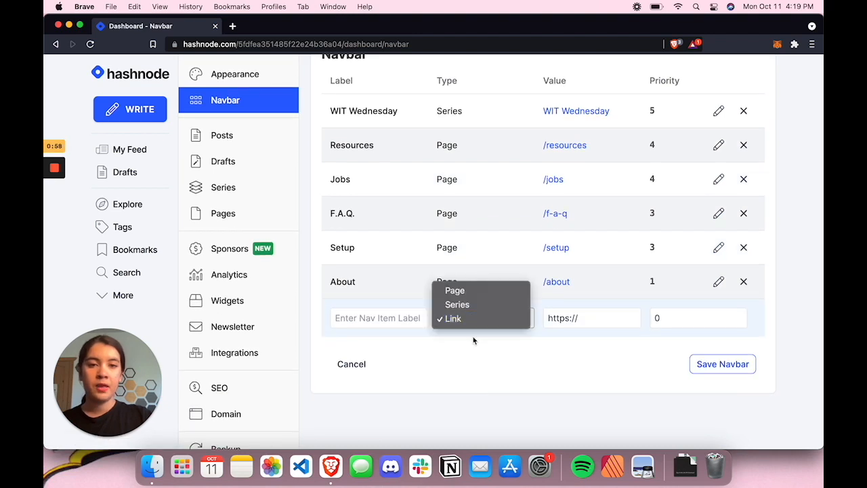
{"action": "left_click", "coordinate": [482, 291]}
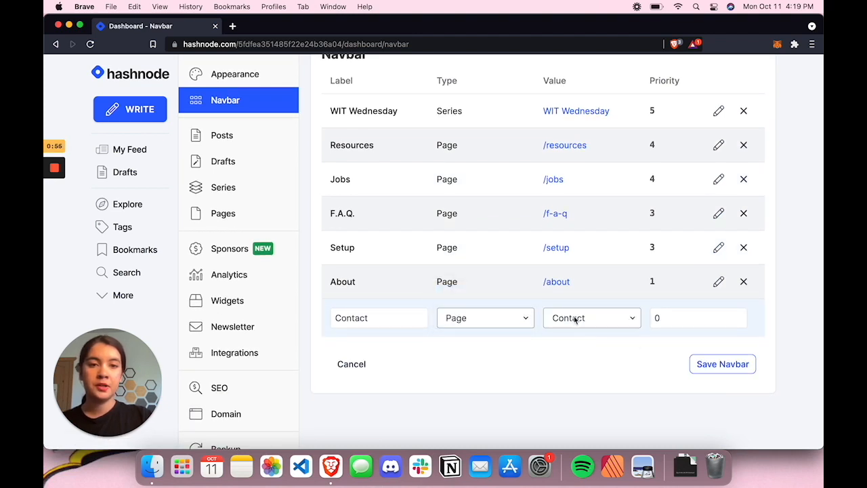
{"action": "left_click", "coordinate": [573, 319]}
{"action": "left_click", "coordinate": [561, 335]}
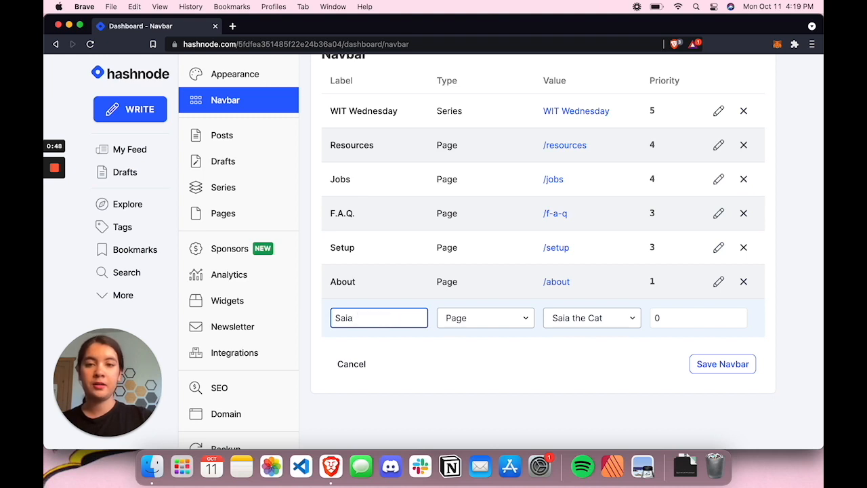
Give the Saia navbar item priority 2 and save the navbar
{"action": "left_click", "coordinate": [675, 312]}
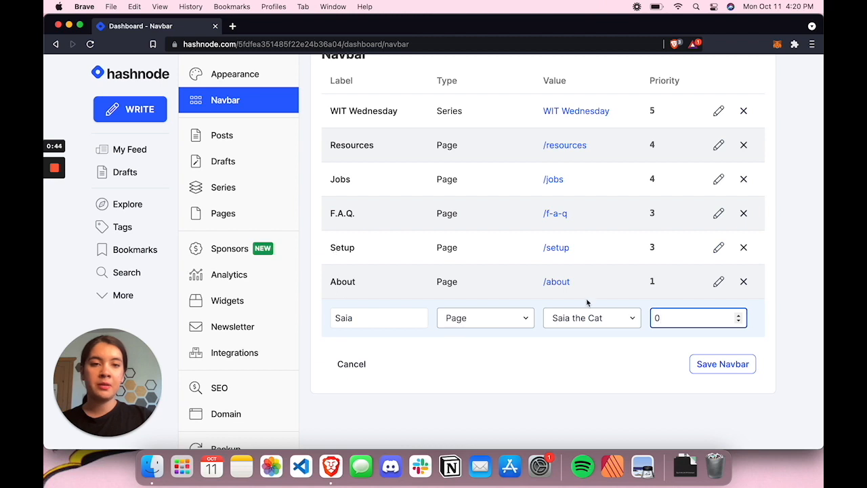
{"action": "scroll", "coordinate": [610, 291], "scroll_direction": "up", "scroll_amount": 1}
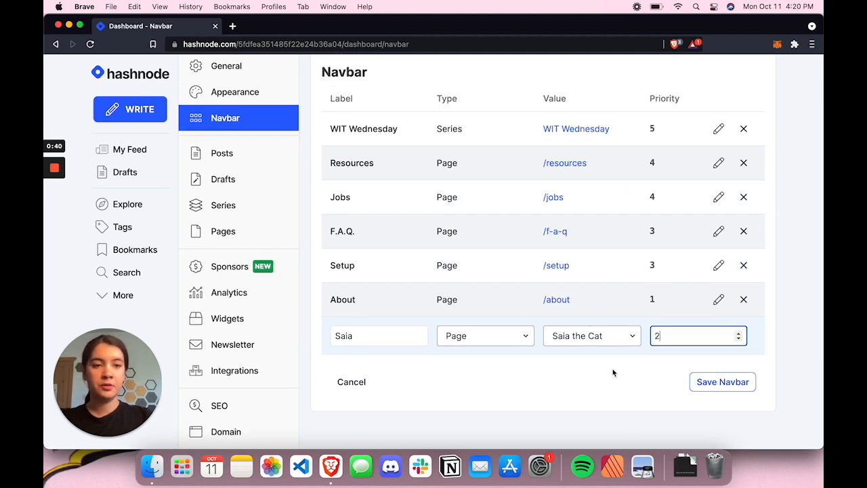
{"action": "left_click", "coordinate": [728, 384]}
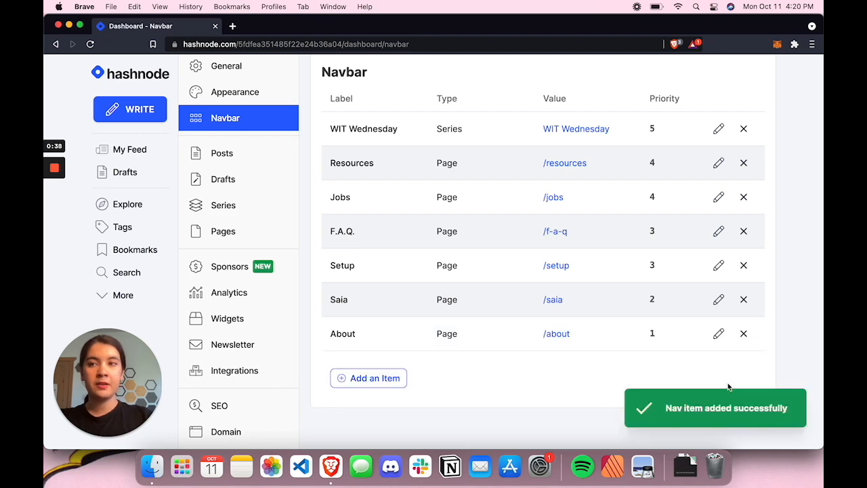
Visit the live blog and reload it to check the navigation bar for the Saia link
{"action": "scroll", "coordinate": [682, 258], "scroll_direction": "up", "scroll_amount": 2}
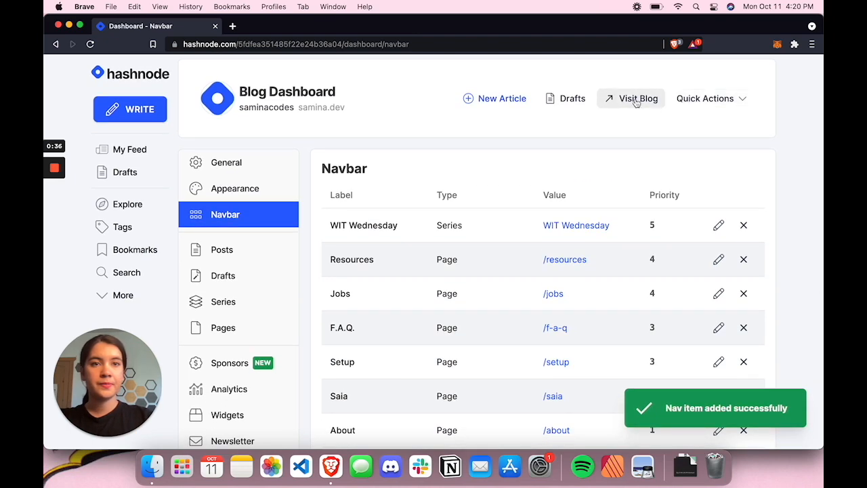
{"action": "left_click", "coordinate": [640, 97]}
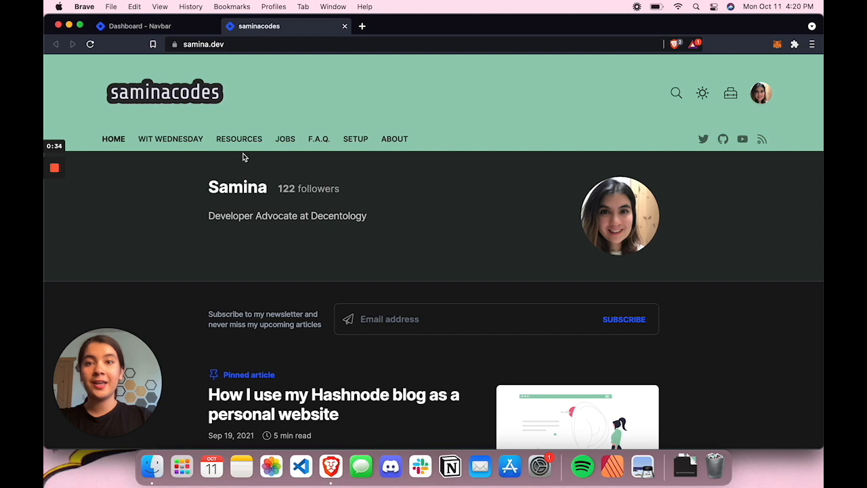
{"action": "left_click", "coordinate": [90, 45]}
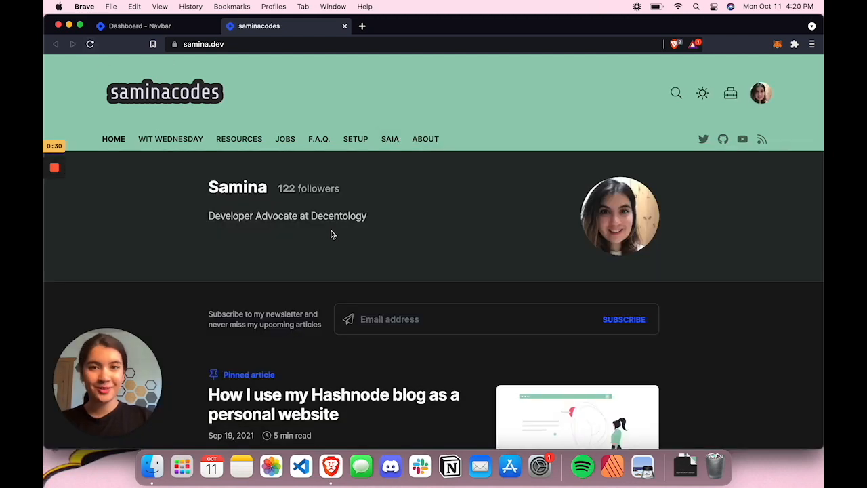